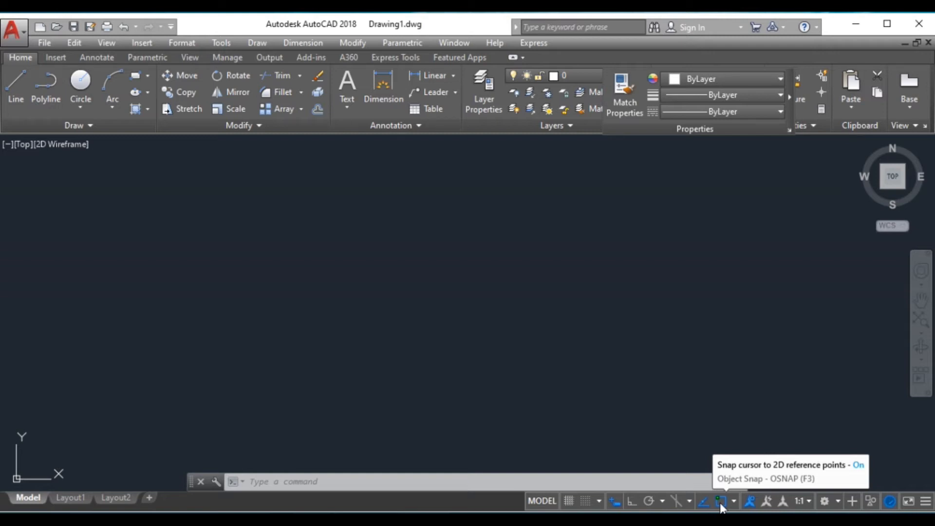
Step: Draw a single, nearly horizontal line across the upper middle of the empty drawing area
left_click(8, 86)
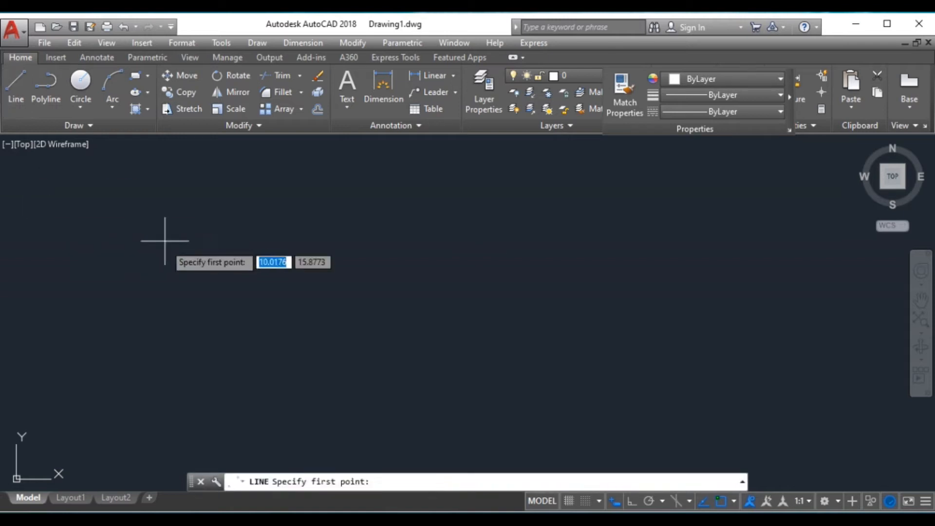
left_click(302, 249)
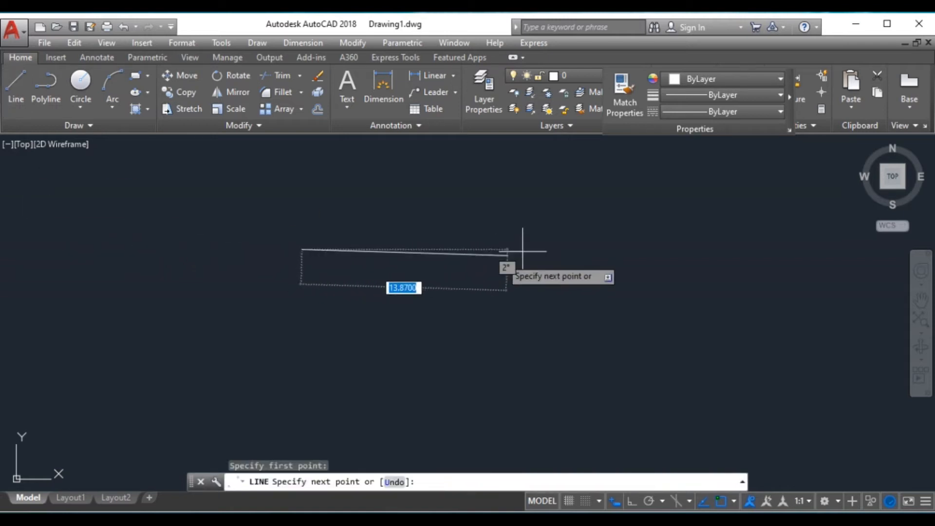
left_click(591, 251)
key("Return")
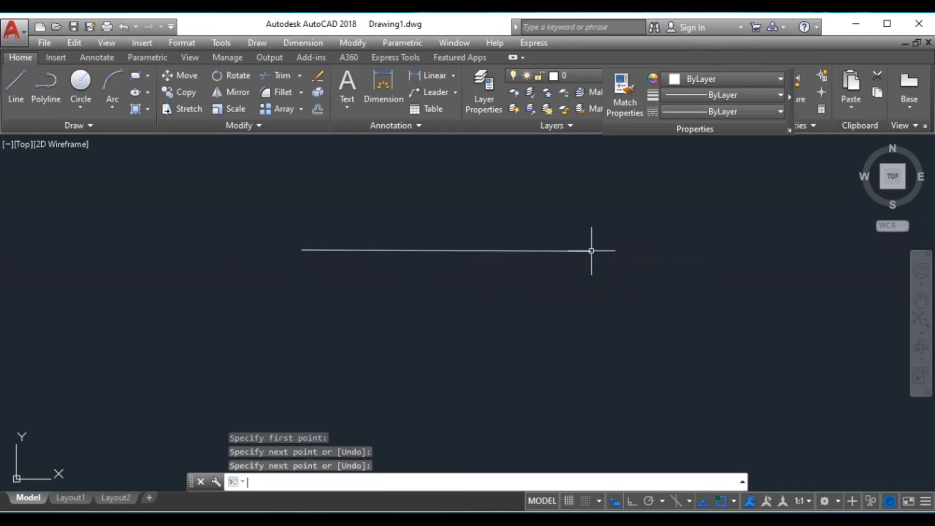
type("l")
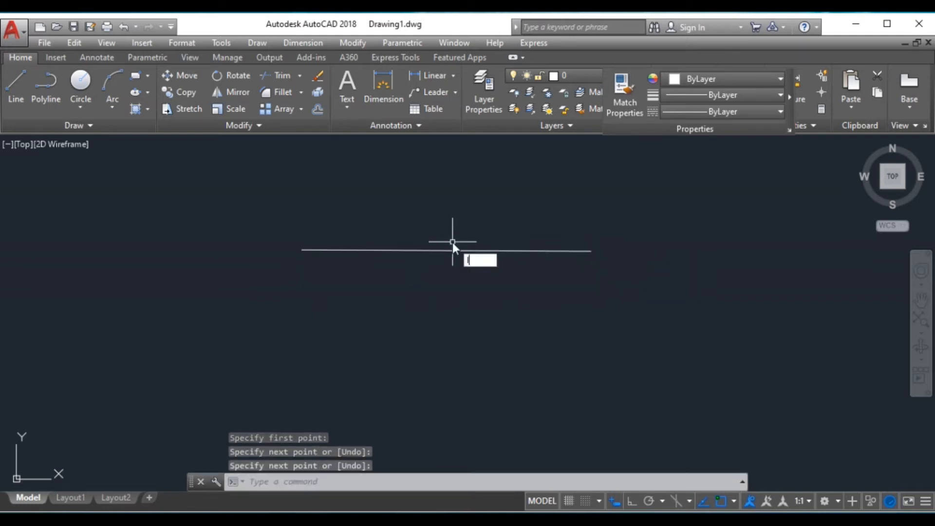
key("Return")
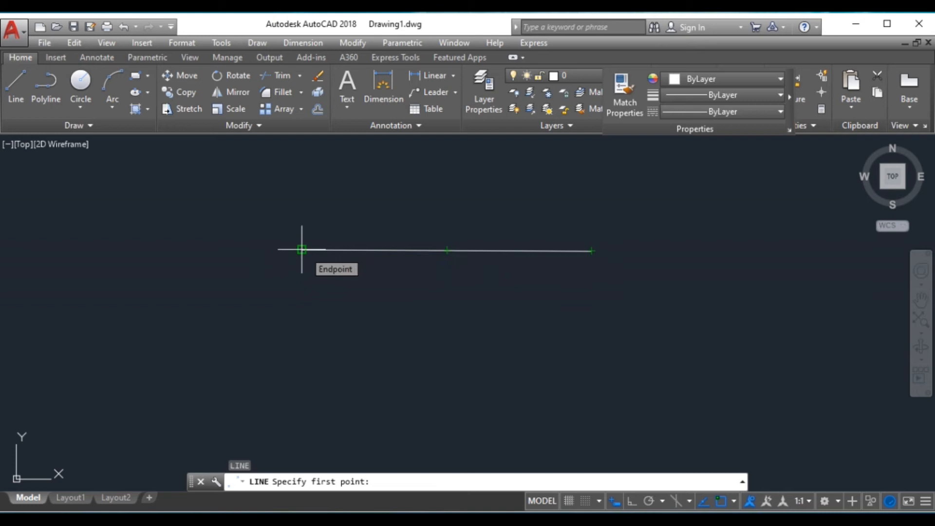
key("Return")
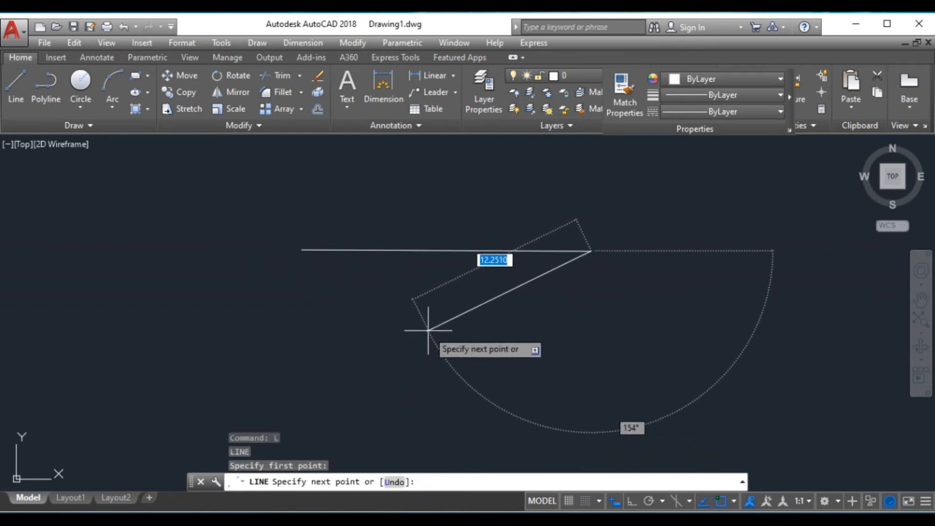
key("Escape")
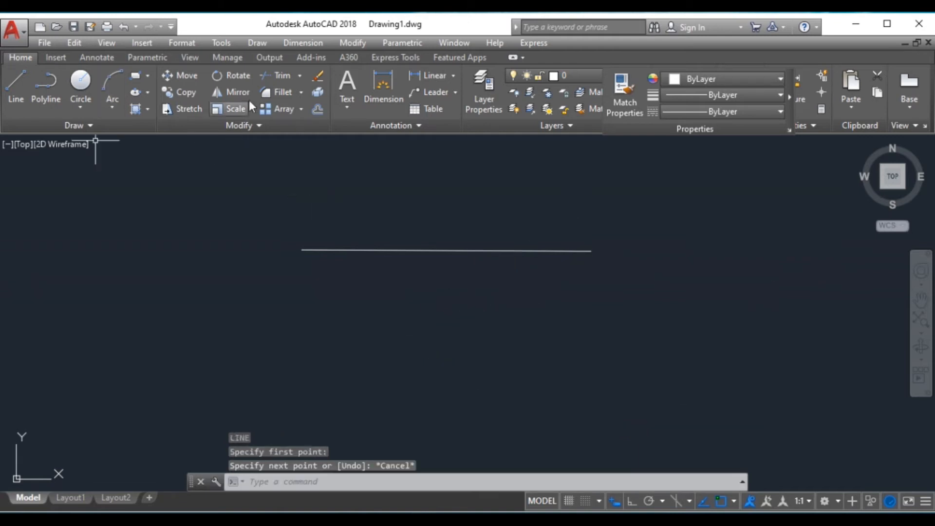
Step: Draw a circle just below the line, to the left of its midpoint, without touching the line
left_click(85, 91)
left_click(400, 310)
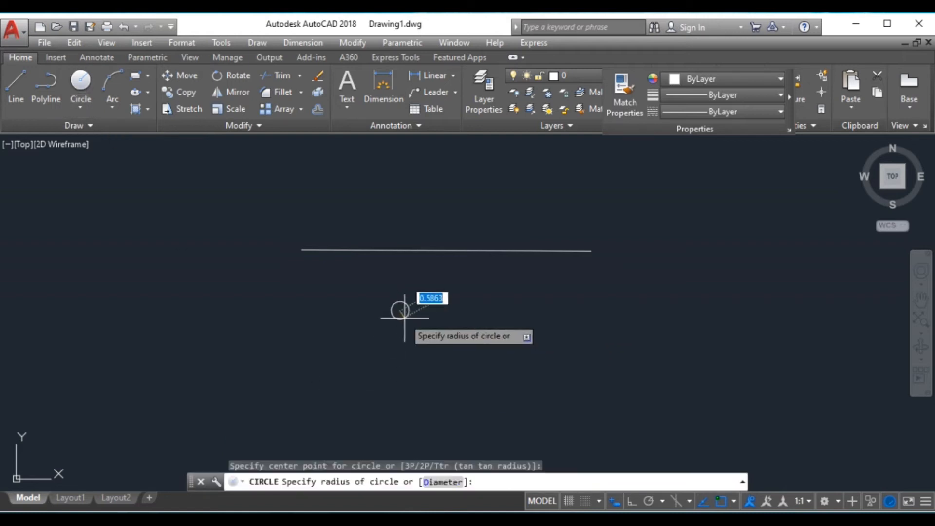
left_click(438, 336)
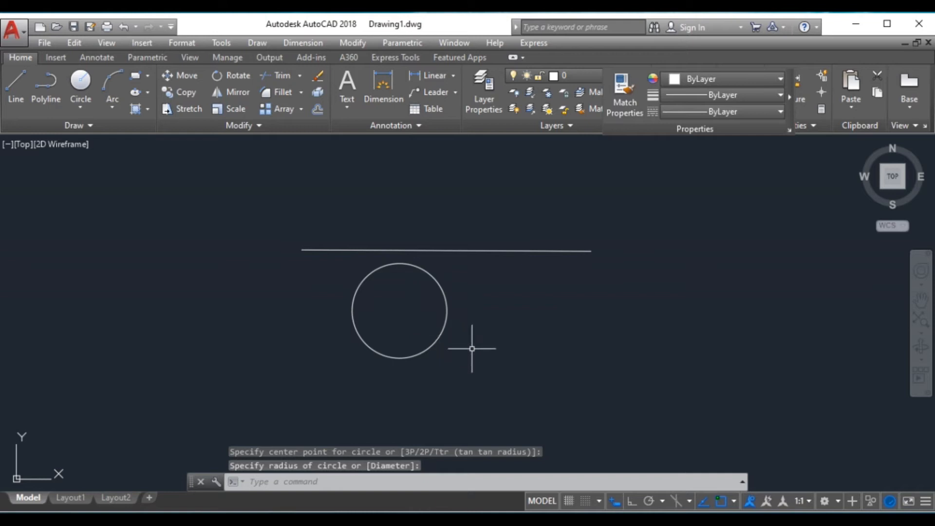
Step: Switch the Endpoint and Midpoint object snaps off and back on during a Line command, and cancel the command
type("l")
key("Return")
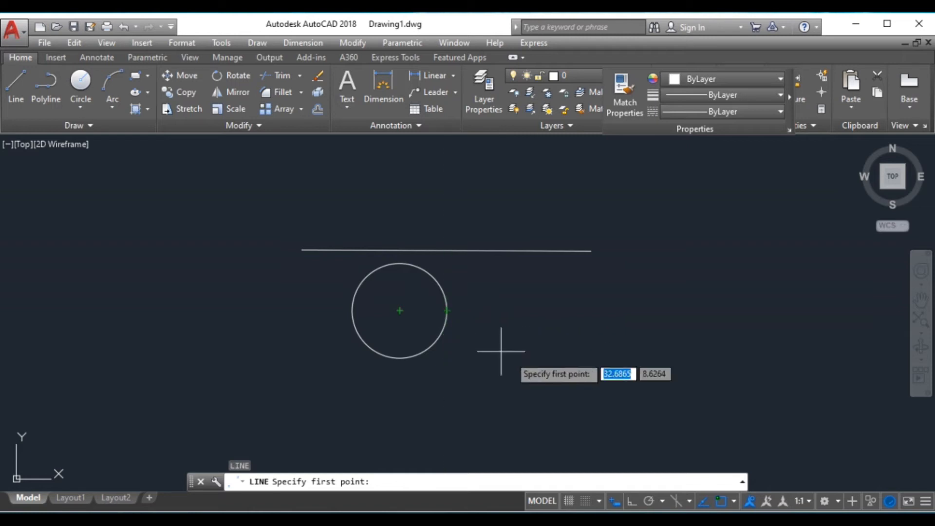
left_click(734, 501)
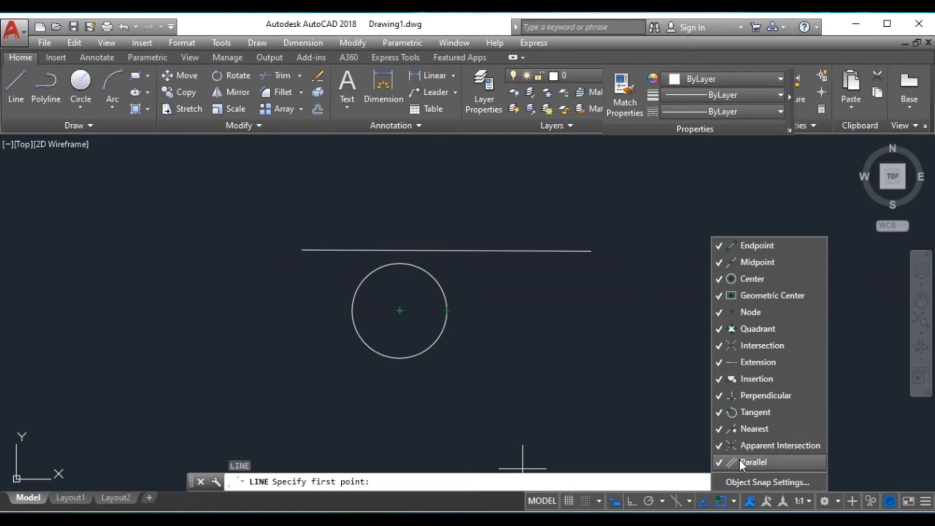
left_click(740, 246)
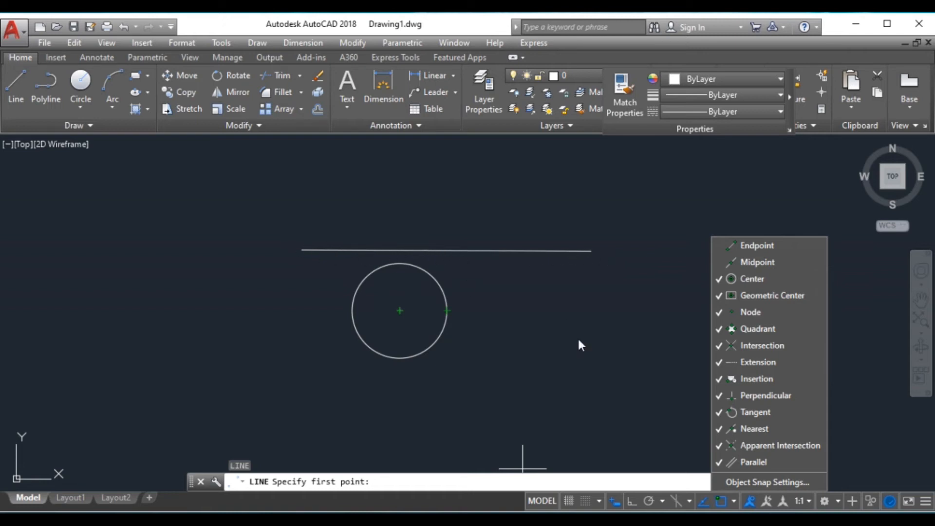
left_click(748, 244)
left_click(740, 263)
left_click(346, 247)
key("Escape")
Step: Erase the line and the circle so the drawing area is empty
left_click_drag(253, 225, 334, 292)
left_click(235, 170)
left_click(658, 359)
key("Delete")
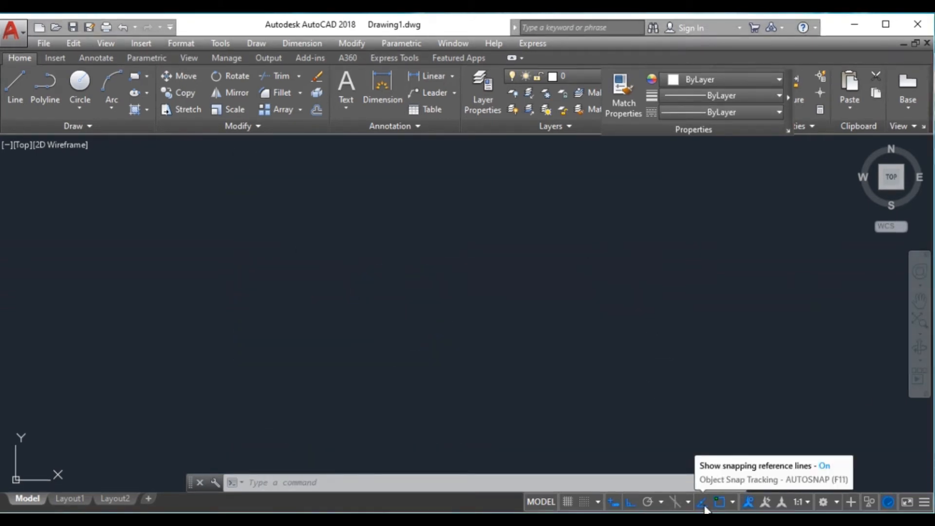
Step: Draw a new circle in the upper part of the empty drawing area
left_click(81, 83)
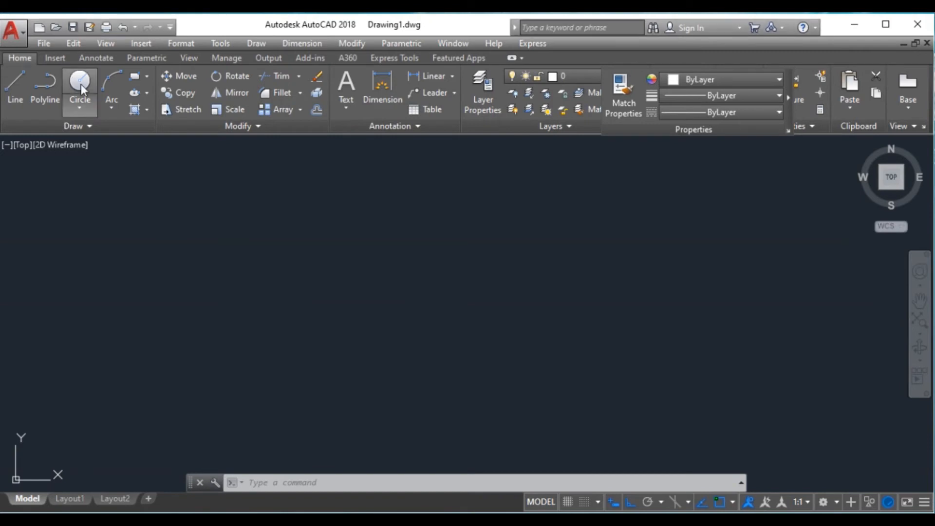
left_click(303, 197)
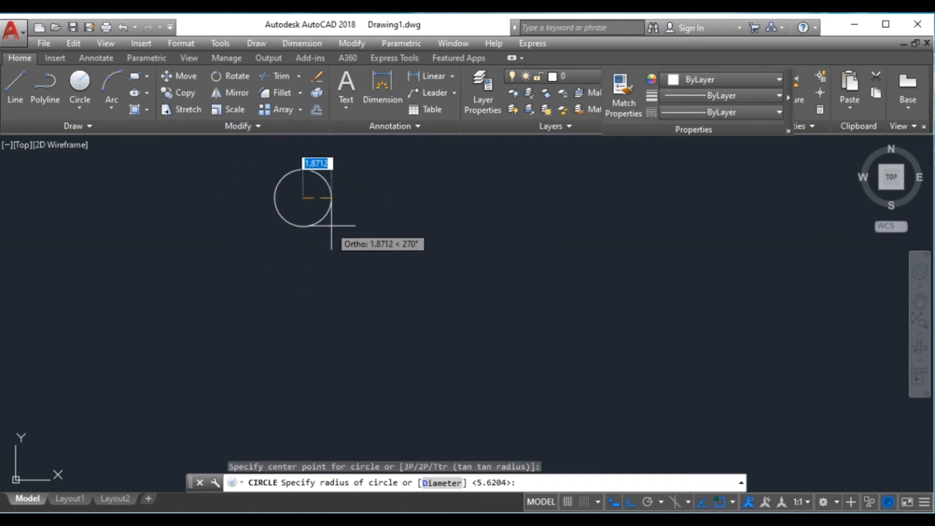
left_click(361, 217)
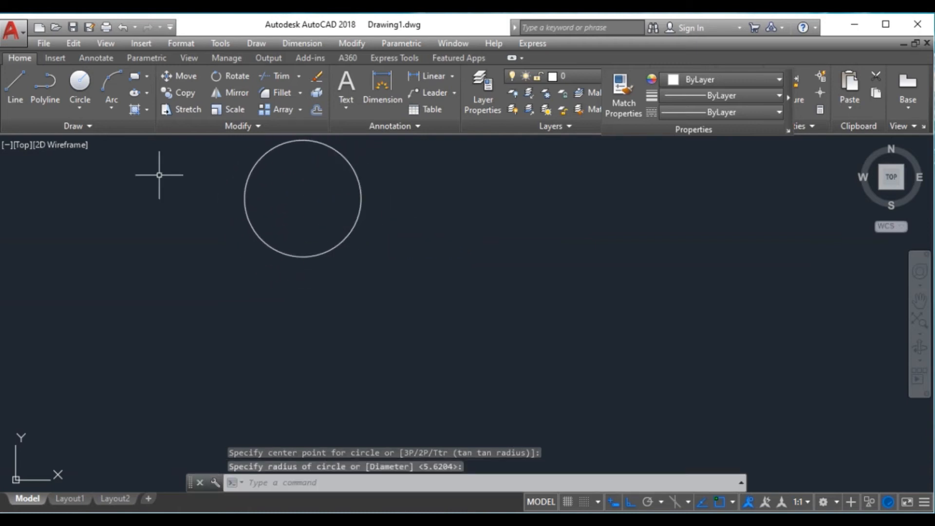
Step: Draw a horizontal diameter line through the circle's center, from its left quadrant to its right quadrant
left_click(13, 90)
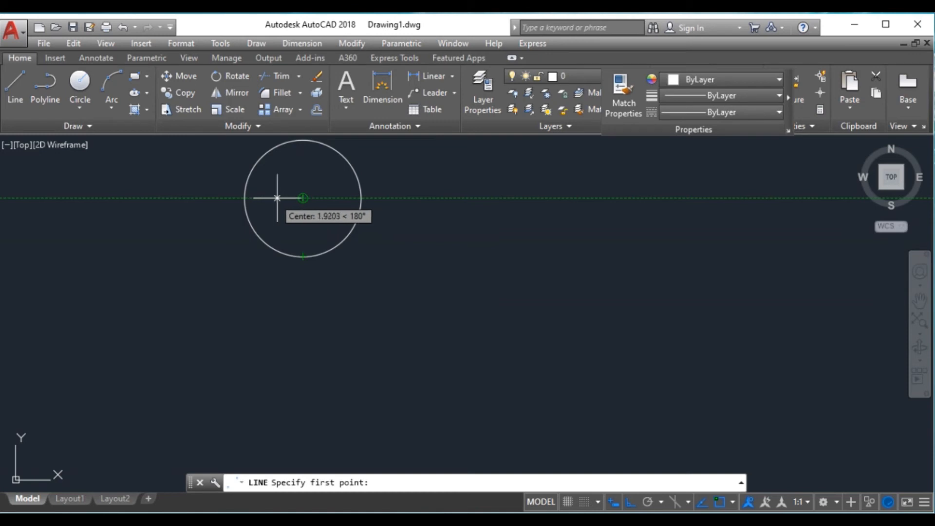
left_click(244, 198)
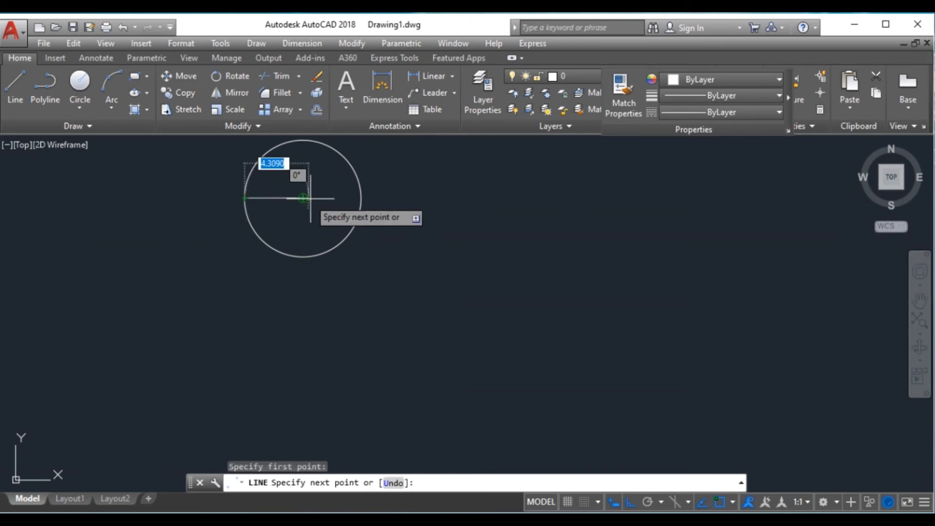
left_click(360, 198)
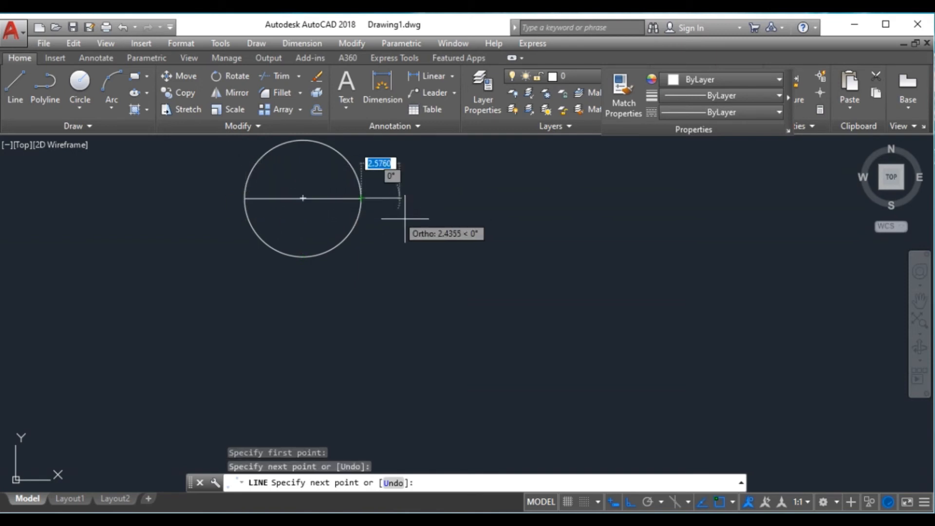
key("Return")
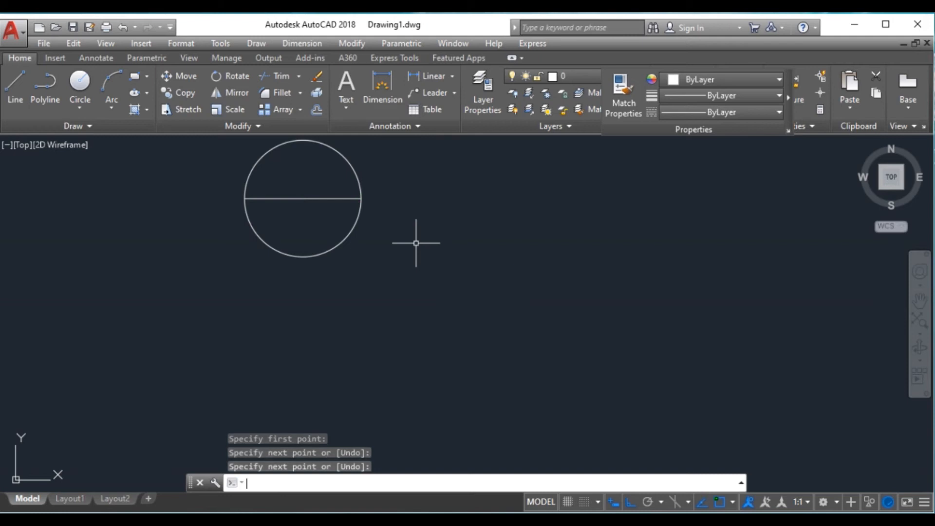
left_click(15, 90)
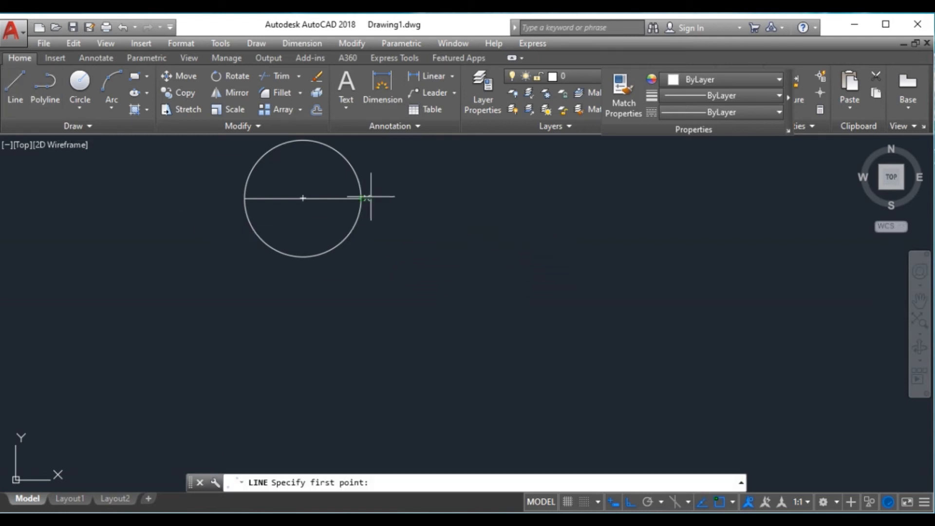
left_click(437, 198)
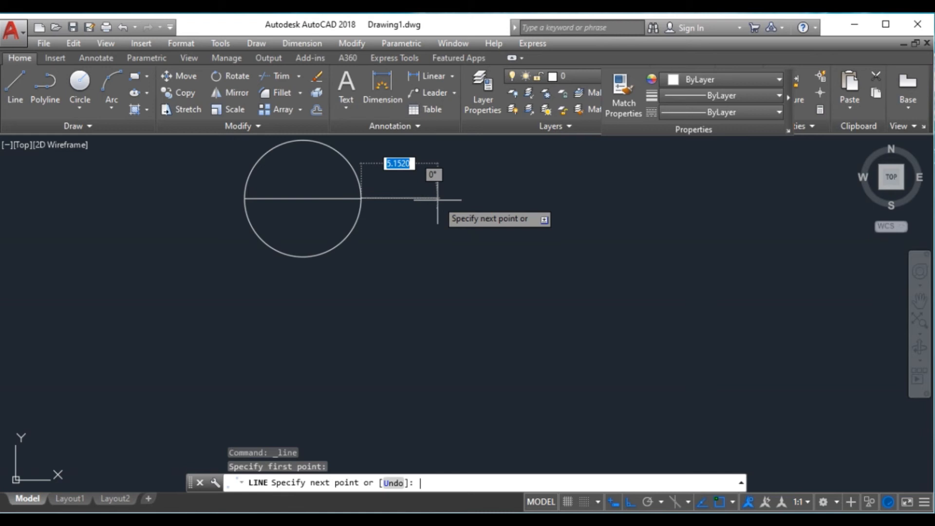
key("Escape")
Step: Erase the circle together with its horizontal diameter line
left_click(233, 138)
left_click(392, 267)
key("Delete")
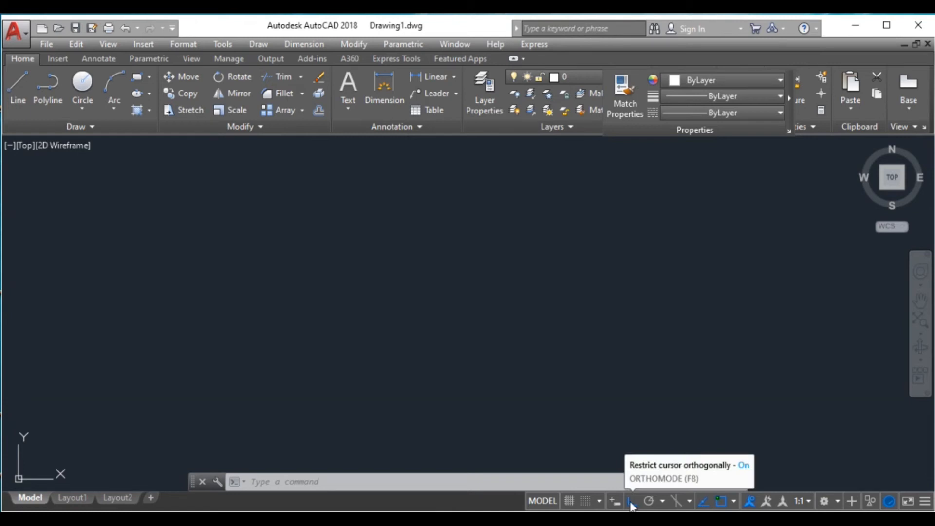
Step: With orthogonal mode on, draw a stepped chain of six connected horizontal and vertical line segments
left_click(19, 89)
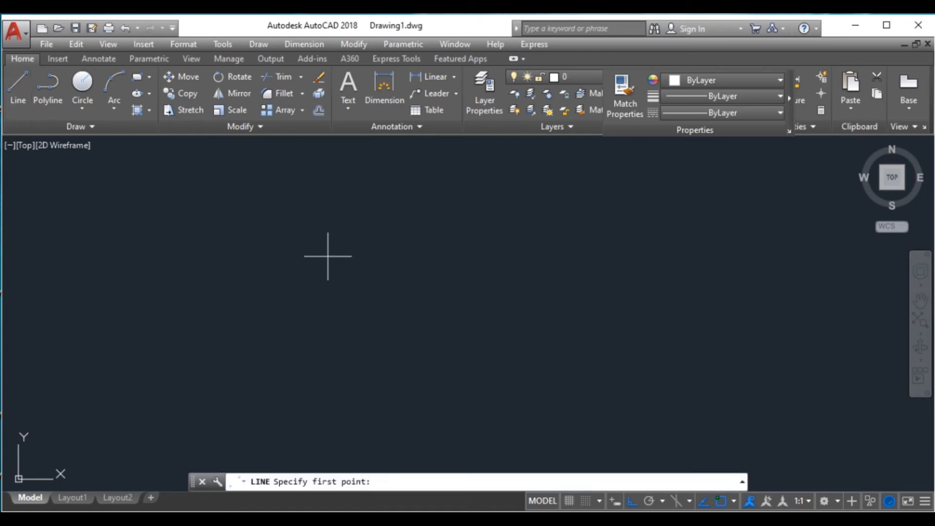
left_click(272, 226)
left_click(396, 226)
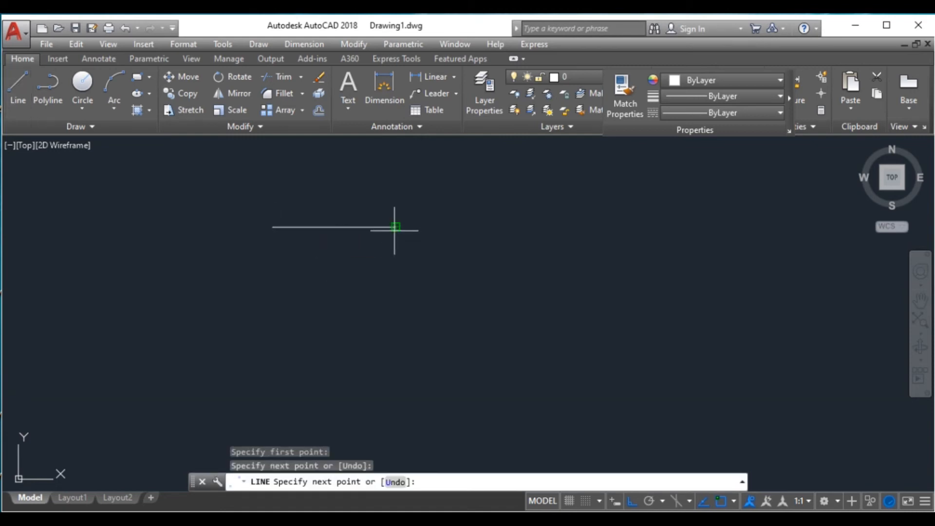
left_click(379, 314)
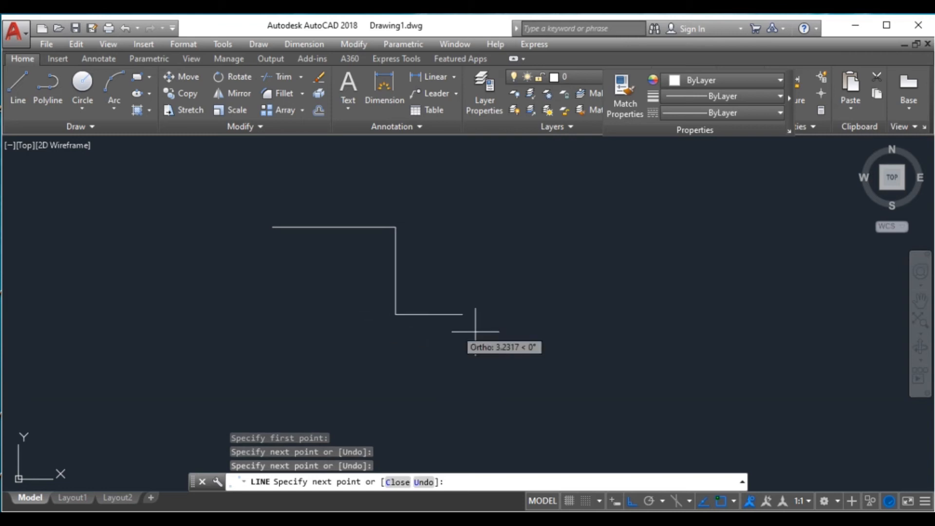
left_click(525, 314)
left_click(512, 253)
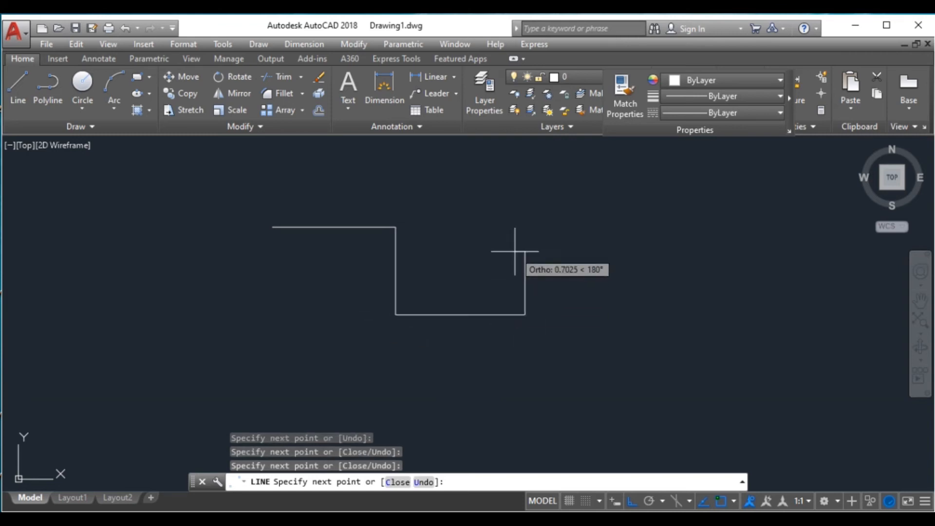
left_click(556, 252)
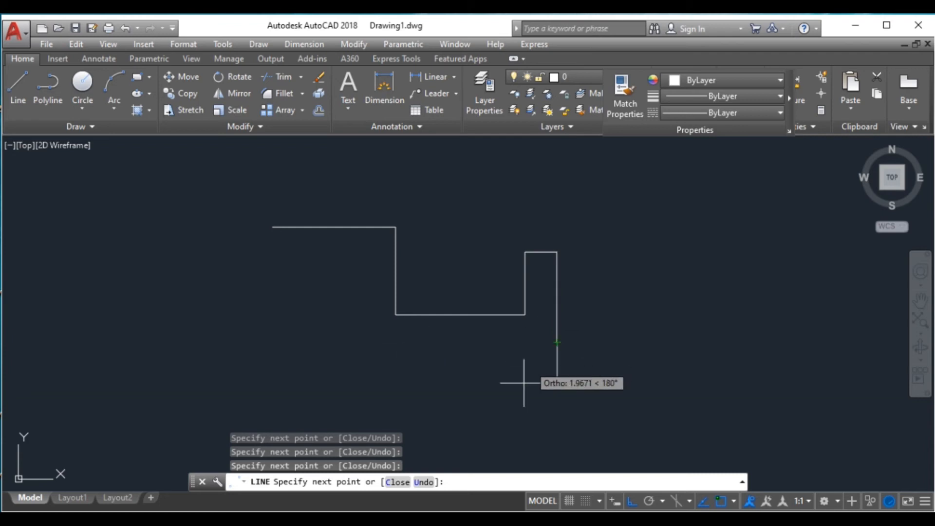
Step: Turn orthogonal mode off and extend the stepped chain with three slanted segments, ending the Line command
left_click(631, 501)
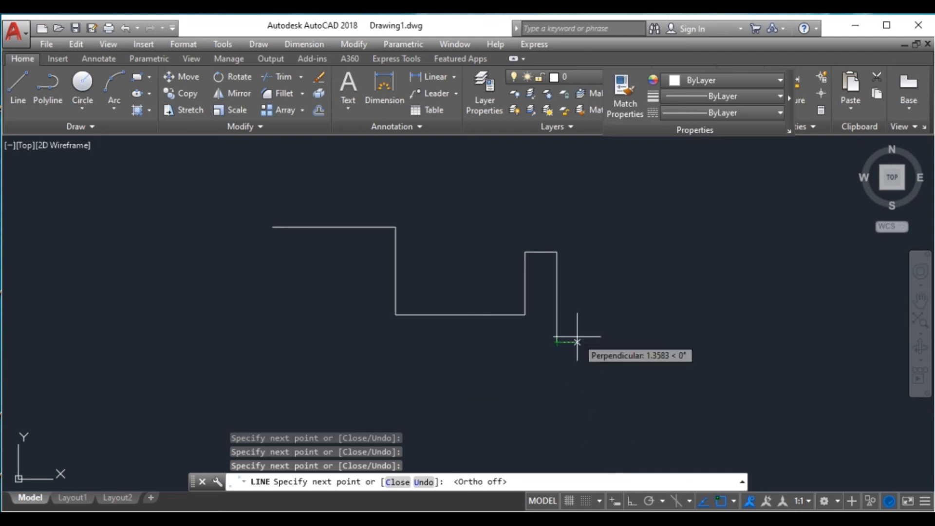
left_click(663, 365)
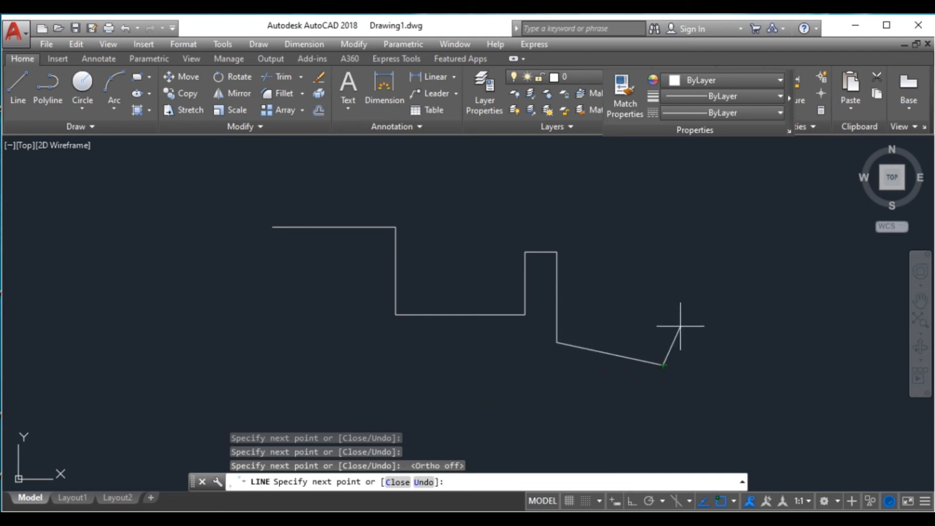
left_click(681, 278)
left_click(658, 229)
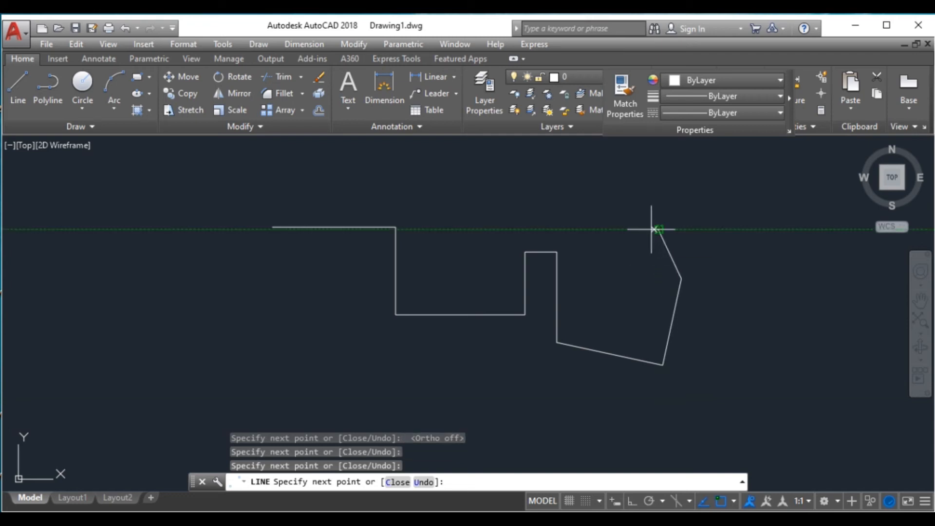
key("Escape")
Step: Erase the whole chain of stepped and slanted line segments
left_click(232, 188)
left_click(814, 452)
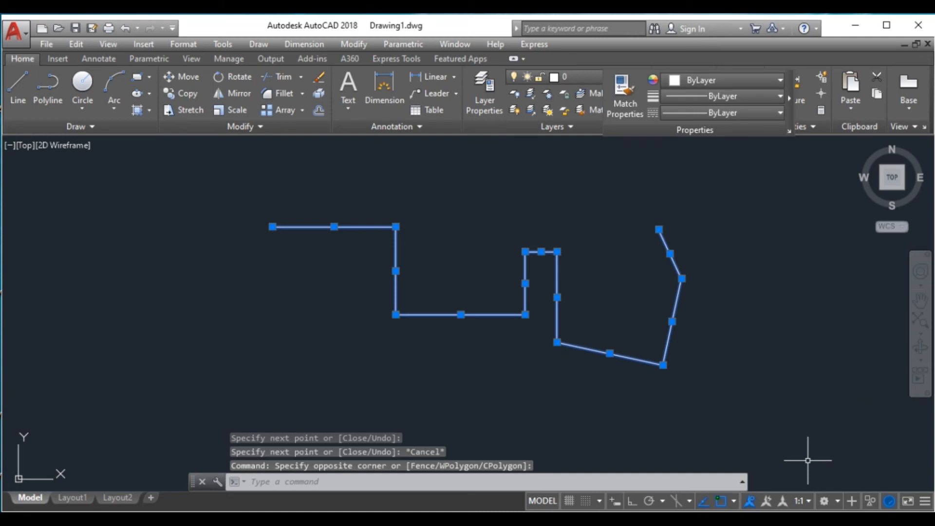
key("Delete")
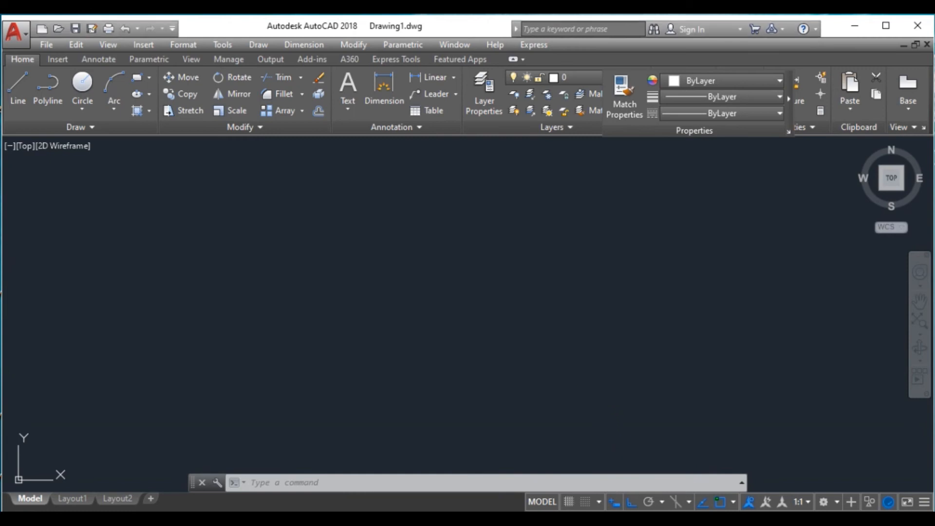
Step: With dynamic input on, enter UN at the crosshair to demonstrate command entry beside the cursor
type("u")
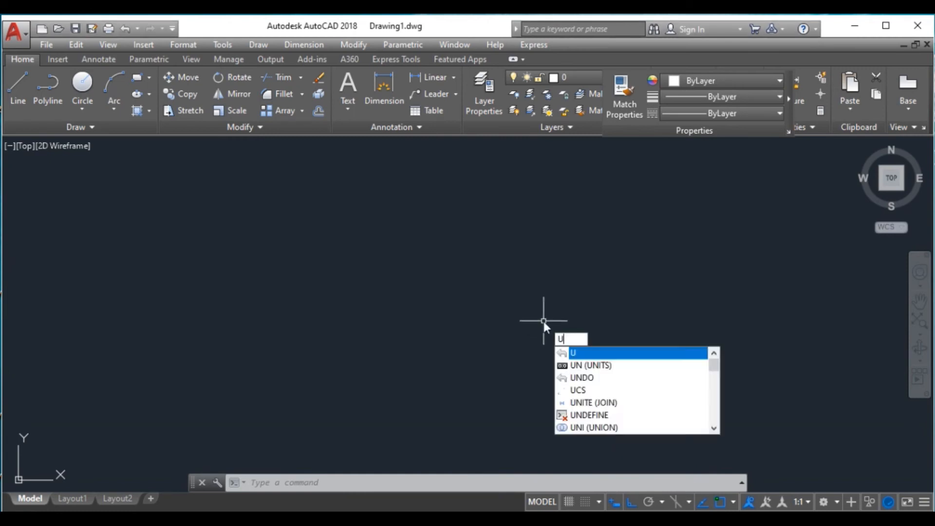
type("n")
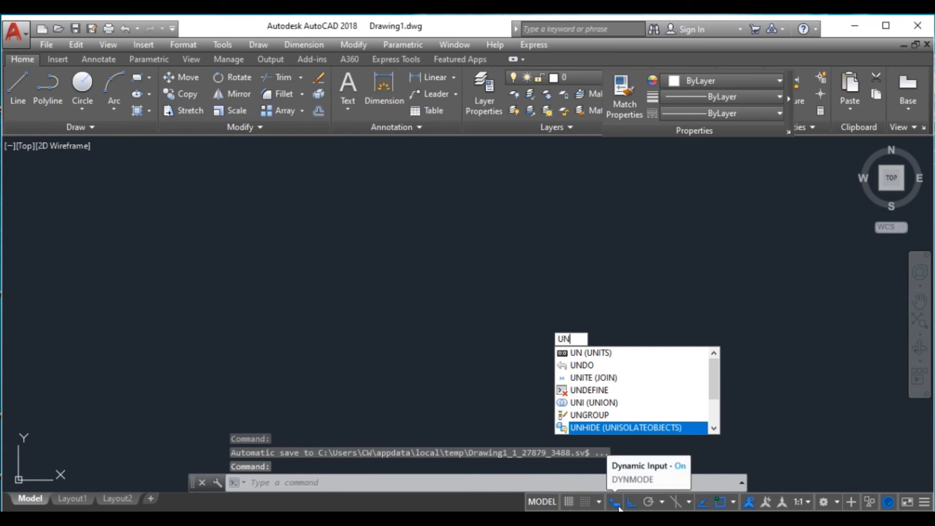
key("Return")
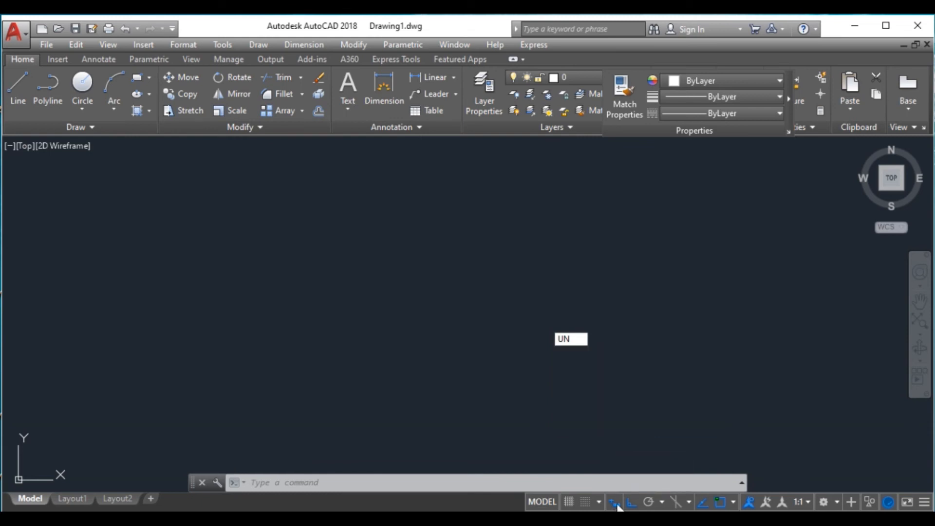
Step: Turn dynamic input off, enter the sample text fgr on the command line, and restore dynamic input
left_click(614, 502)
type("fgr")
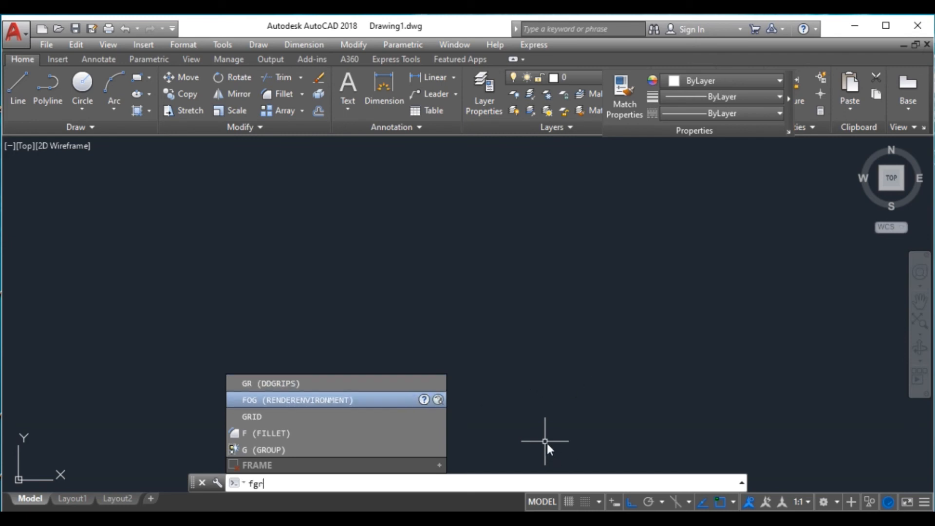
left_click(616, 504)
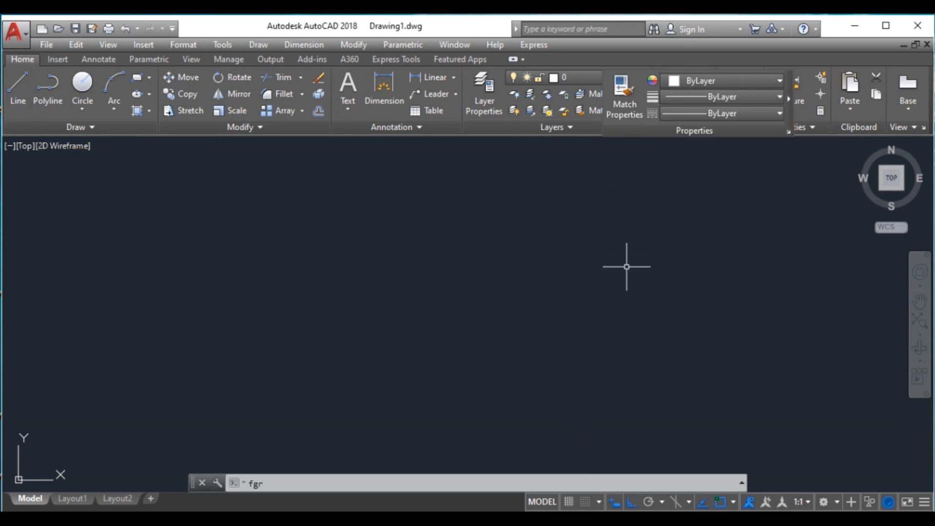
Step: Draw one horizontal line with ortho on, toggling dynamic input off and on while placing the next segment, and end the command
left_click(25, 99)
left_click(353, 198)
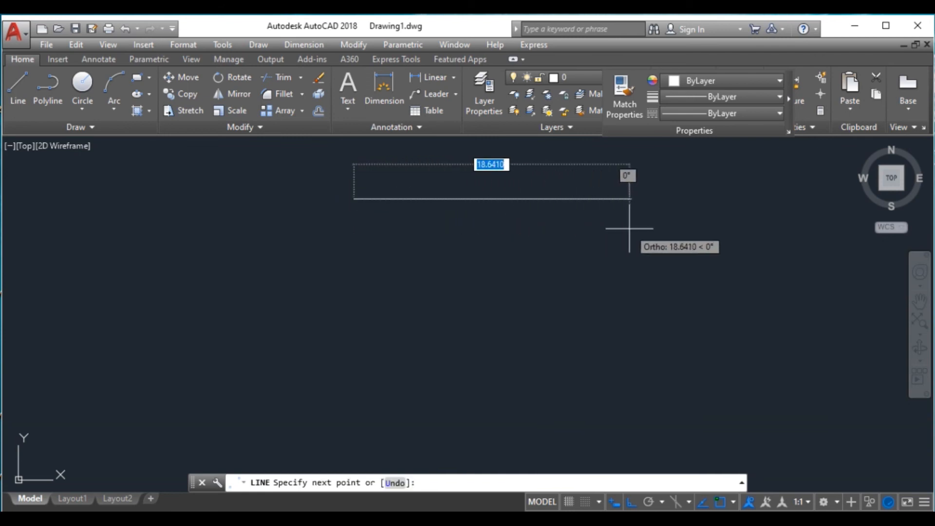
left_click(705, 221)
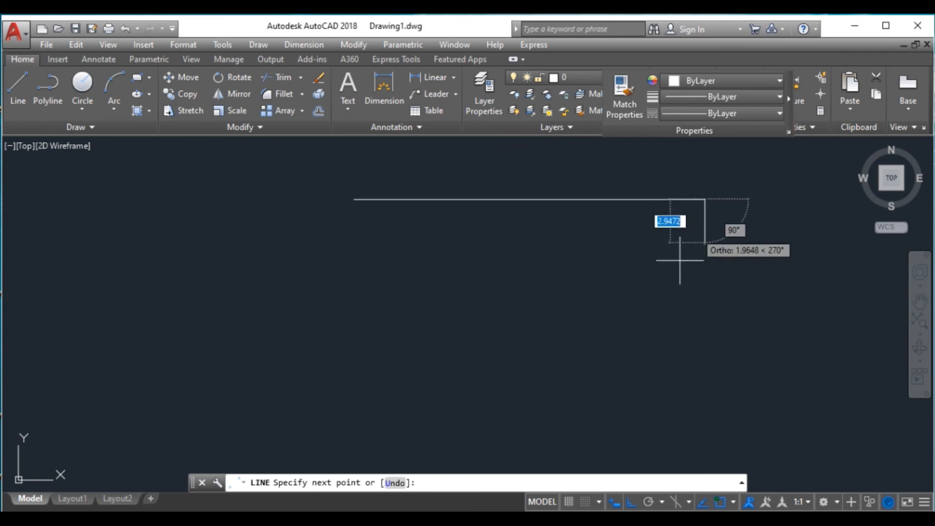
left_click(615, 502)
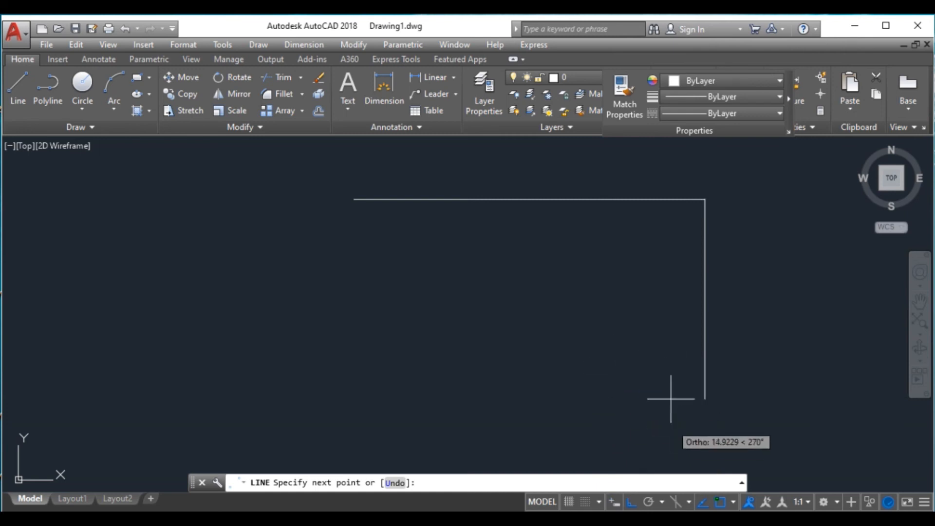
left_click(615, 502)
key("Escape")
Step: Erase the horizontal line
left_click(372, 167)
left_click(828, 336)
key("Delete")
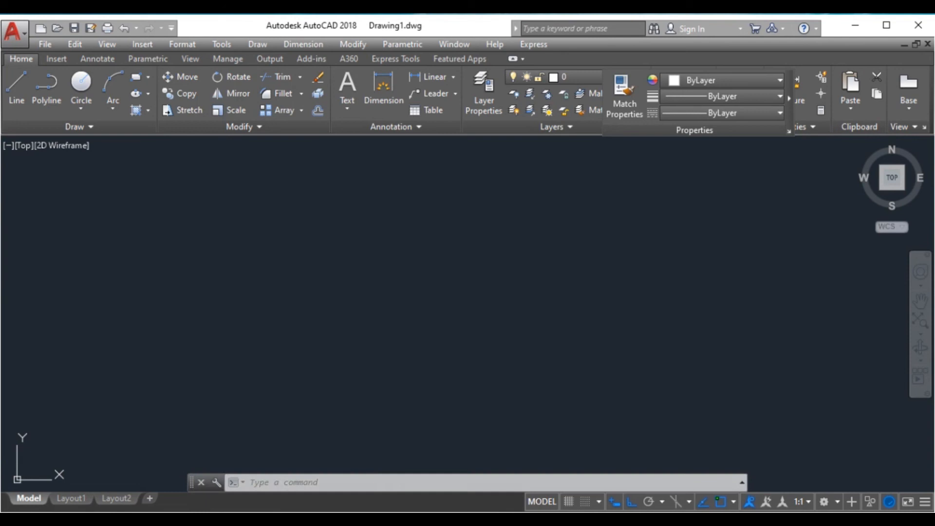
Step: Remove Ortho Mode from the tools shown on the status bar and add it back
left_click(925, 501)
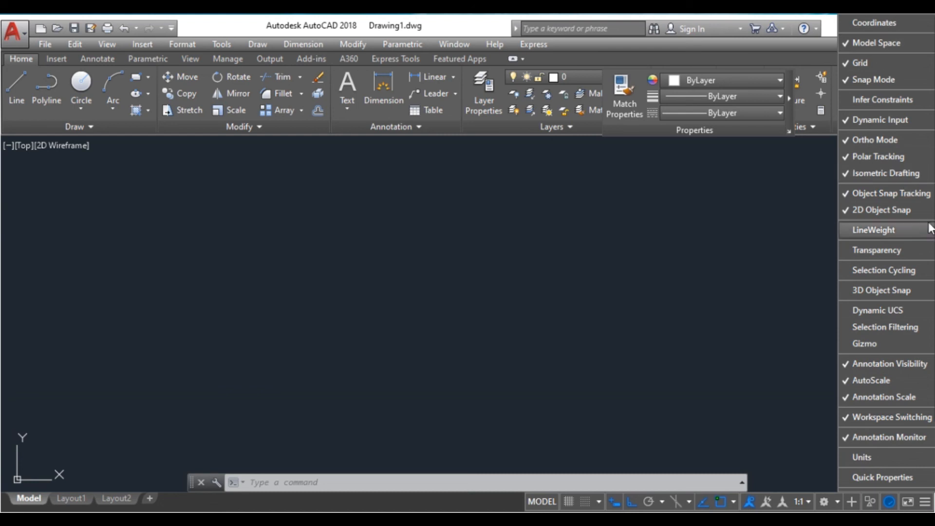
left_click(888, 140)
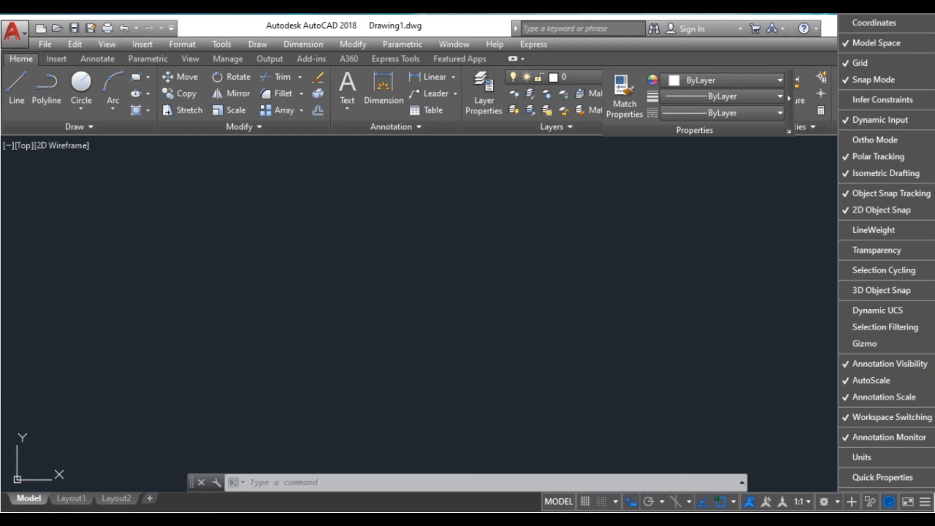
left_click(863, 136)
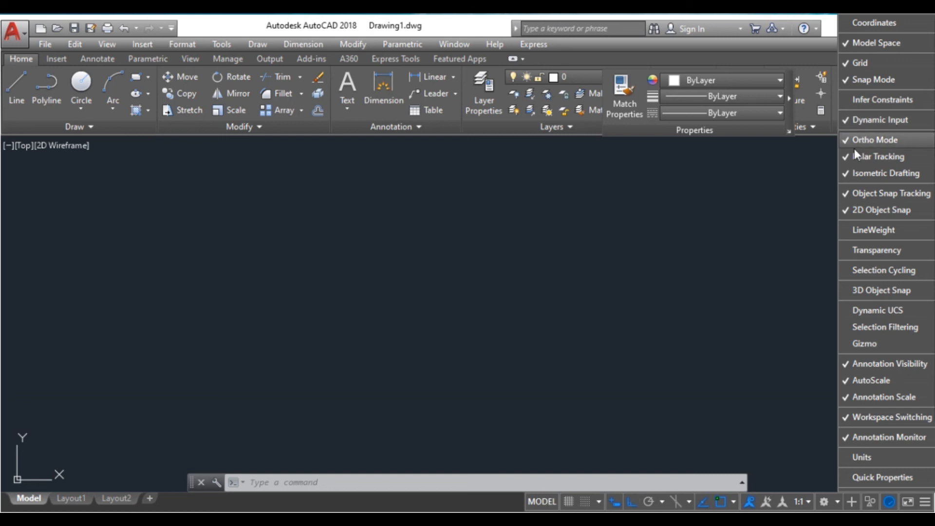